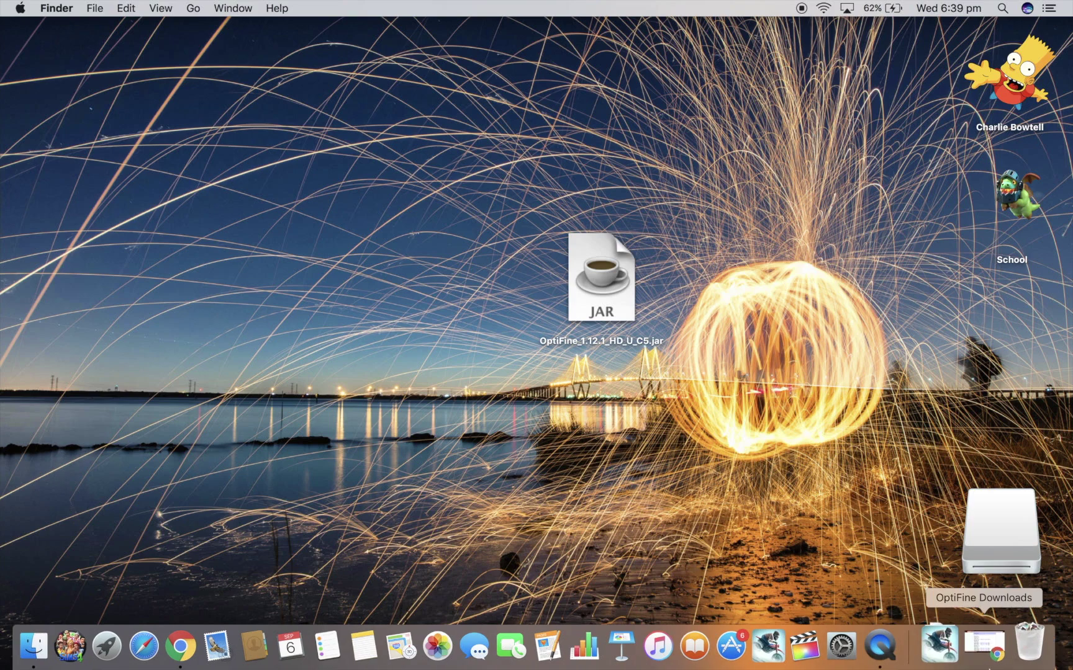
Bring back the OptiFine downloads page and download OptiFine 1.12.1 HD U C5 via adf.ly.
click(985, 643)
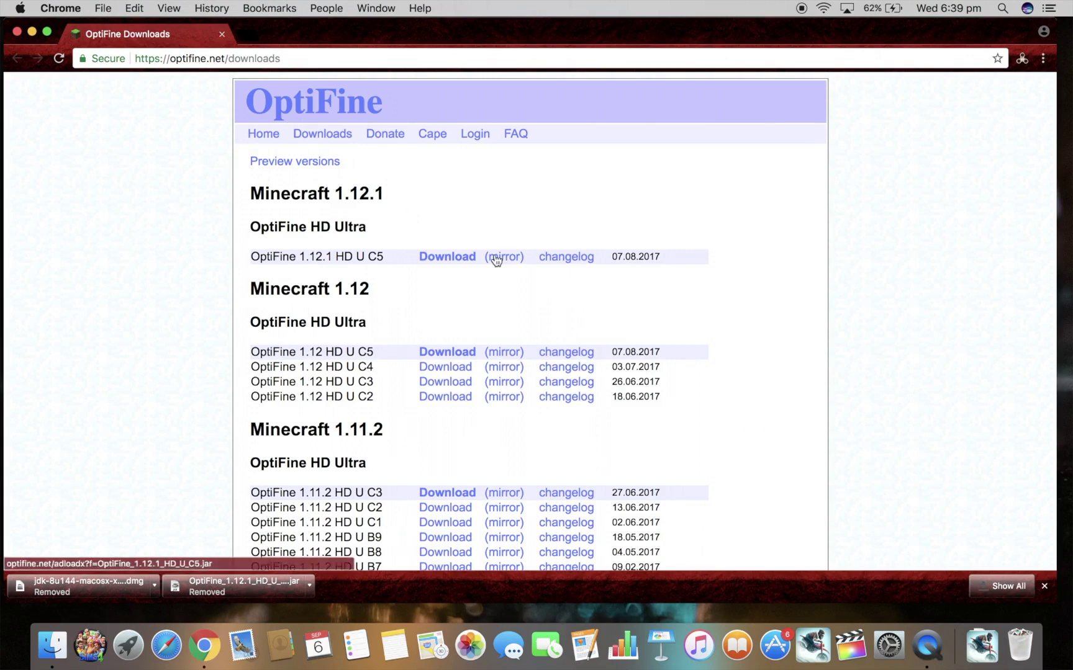
scroll(496, 256, down, 3)
scroll(473, 310, up, 3)
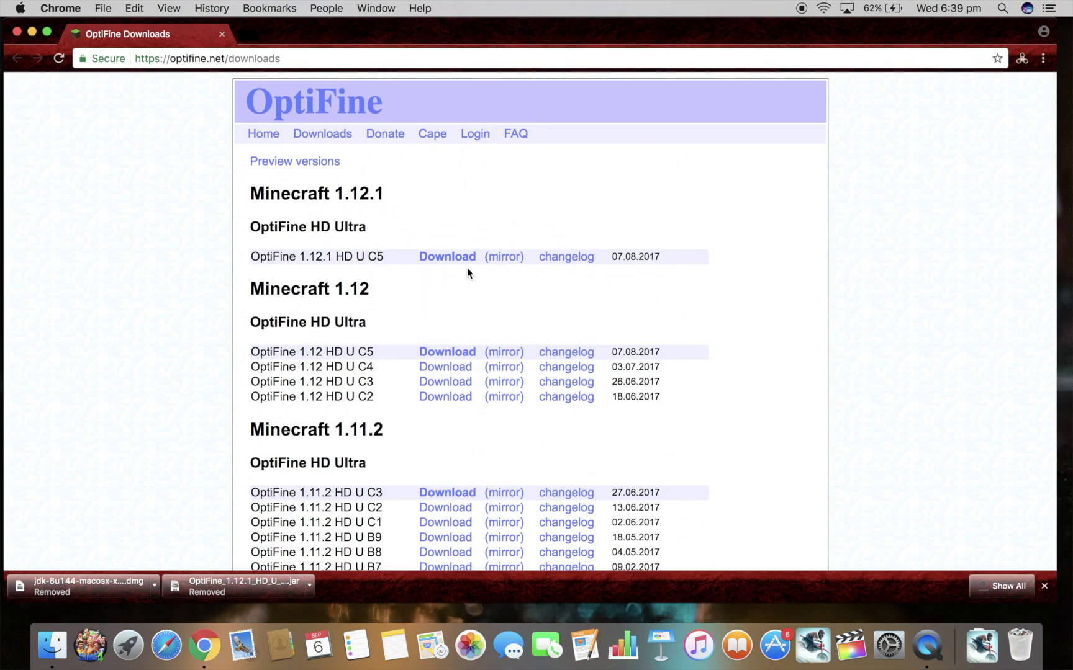
mouse_move(337, 257)
mouse_down()
mouse_move(296, 258)
mouse_move(316, 258)
mouse_up()
click(325, 258)
click(463, 265)
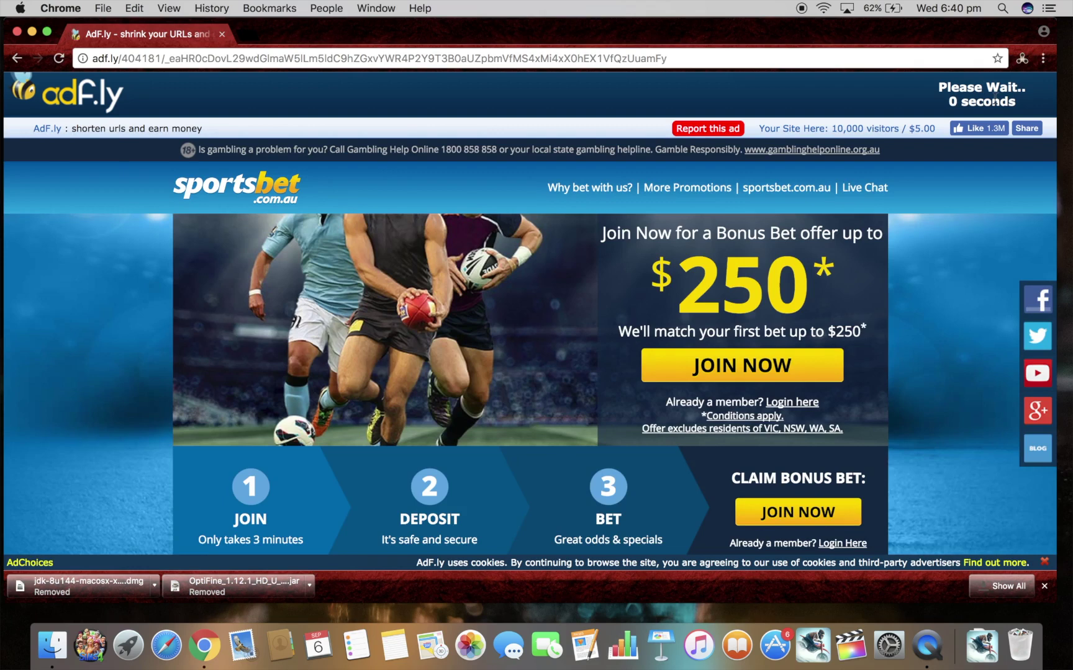
Skip the adf.ly ad to reach the 1.12.1 HD U C5 download page, then close Chrome.
click(990, 105)
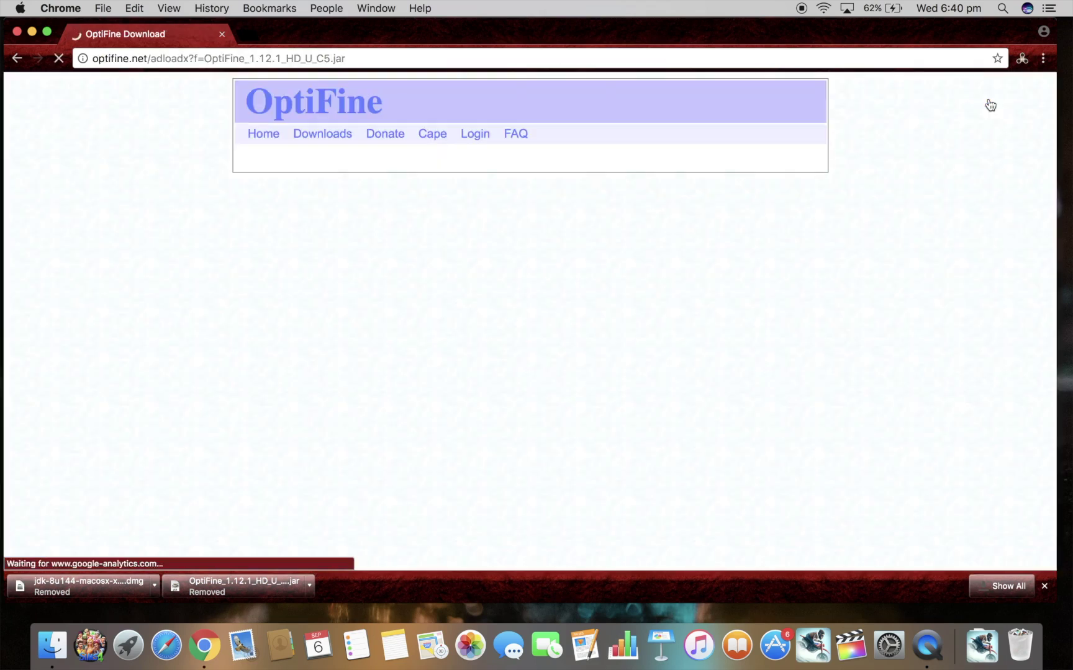
scroll(381, 227, down, 2)
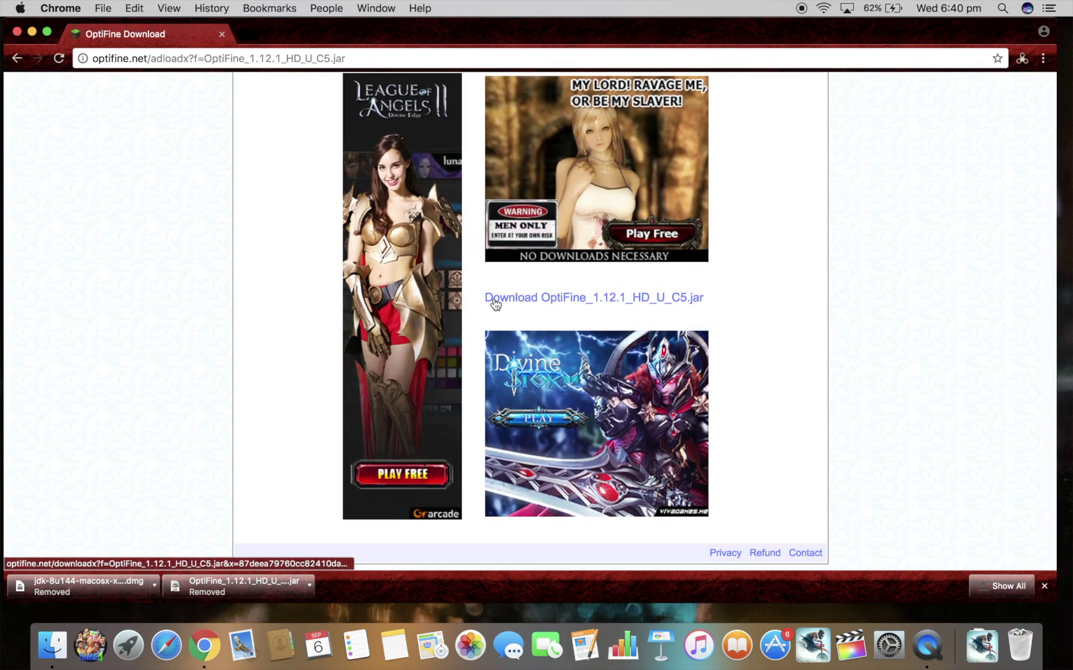
drag(482, 296, 721, 305)
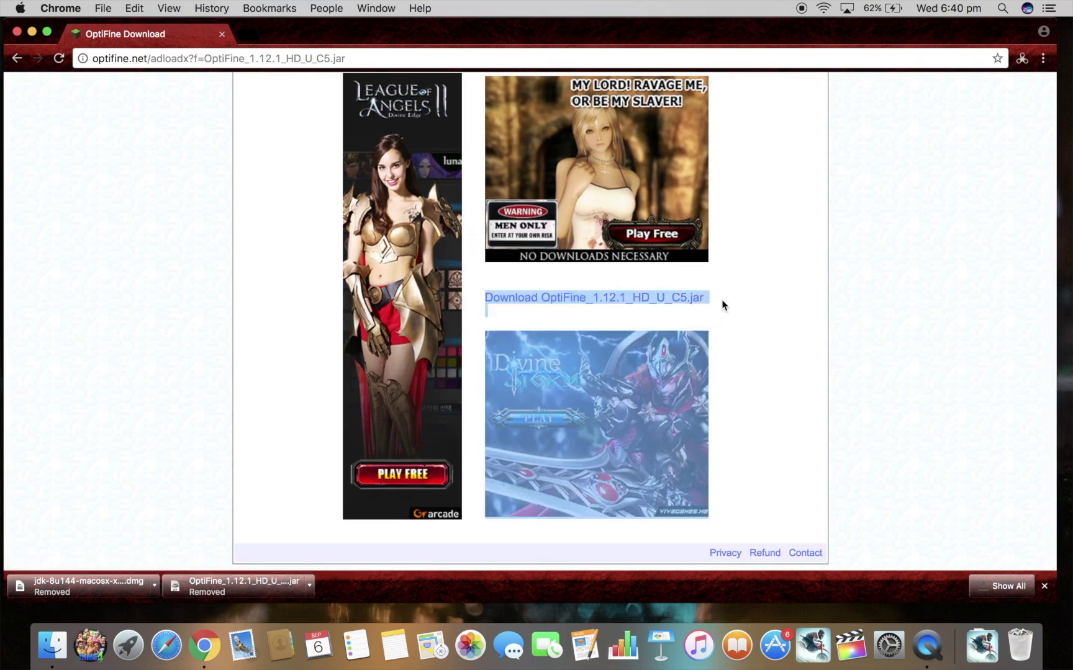
click(16, 33)
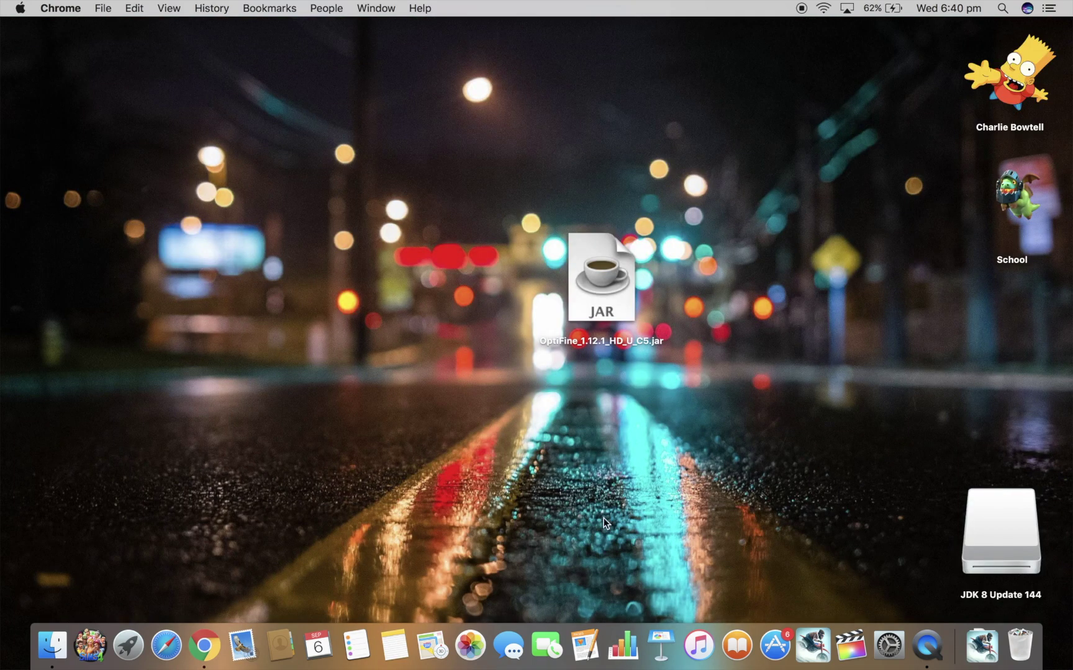
Move the OptiFine_1.12.1_HD_U_C5.jar icon further left on the desktop.
mouse_move(573, 270)
mouse_down()
mouse_move(566, 193)
mouse_move(601, 230)
mouse_up()
click(707, 318)
right_click(467, 236)
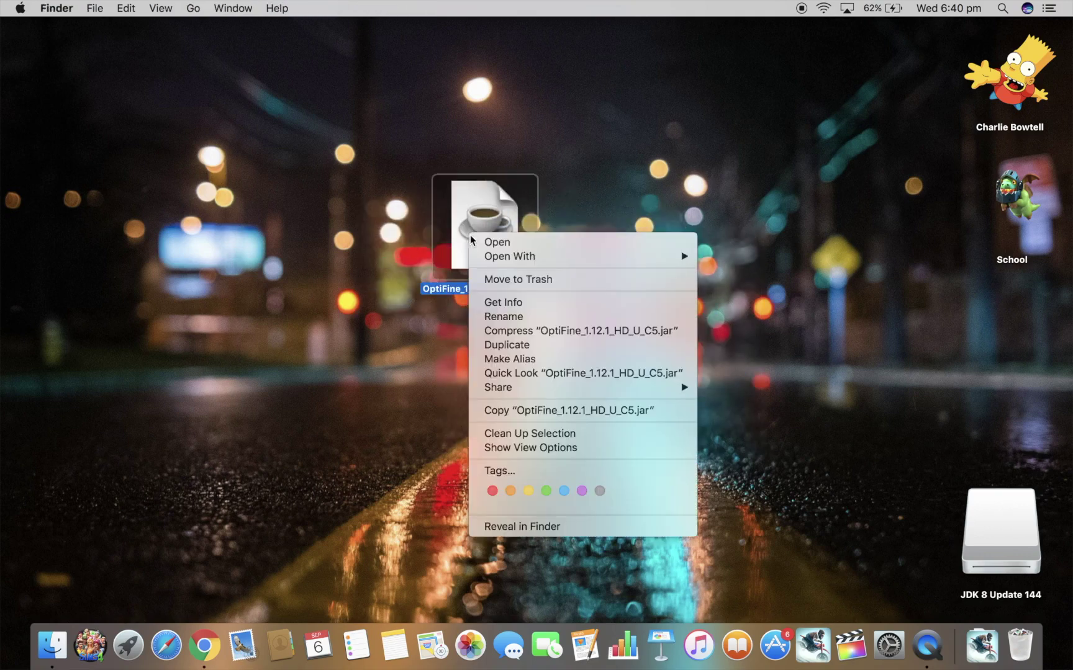
click(490, 241)
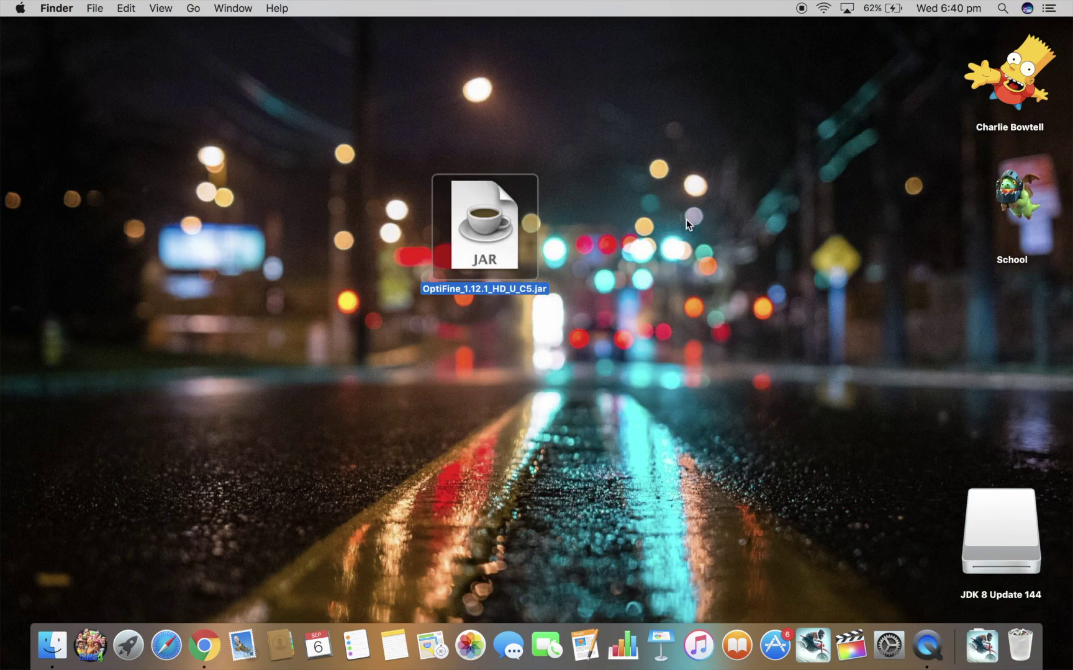
click(665, 257)
Open OptiFine_1.12.1_HD_U_C5.jar from its context menu to launch the installer.
click(493, 253)
right_click(493, 252)
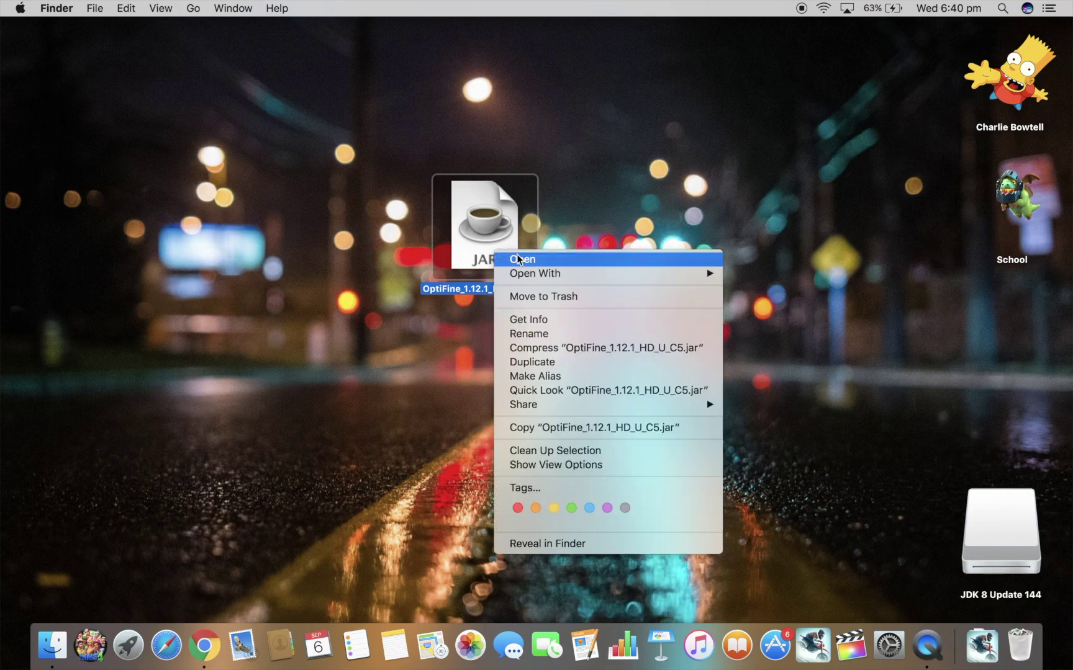
click(518, 255)
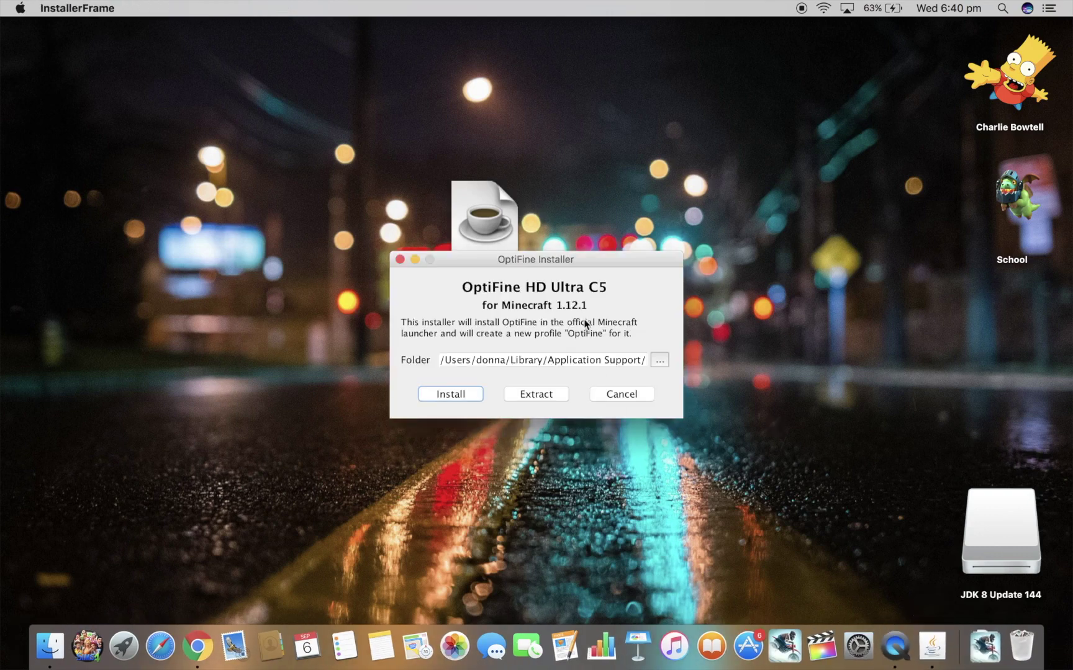
Install OptiFine HD Ultra C5 into the Minecraft launcher and acknowledge the success alert.
click(466, 358)
click(462, 396)
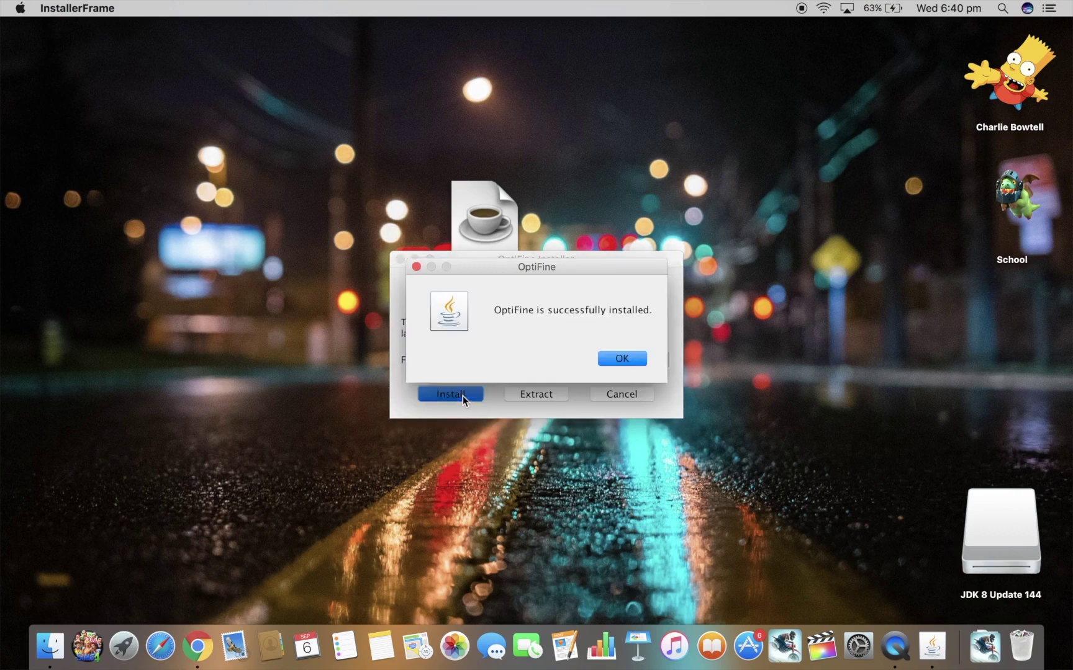
click(620, 356)
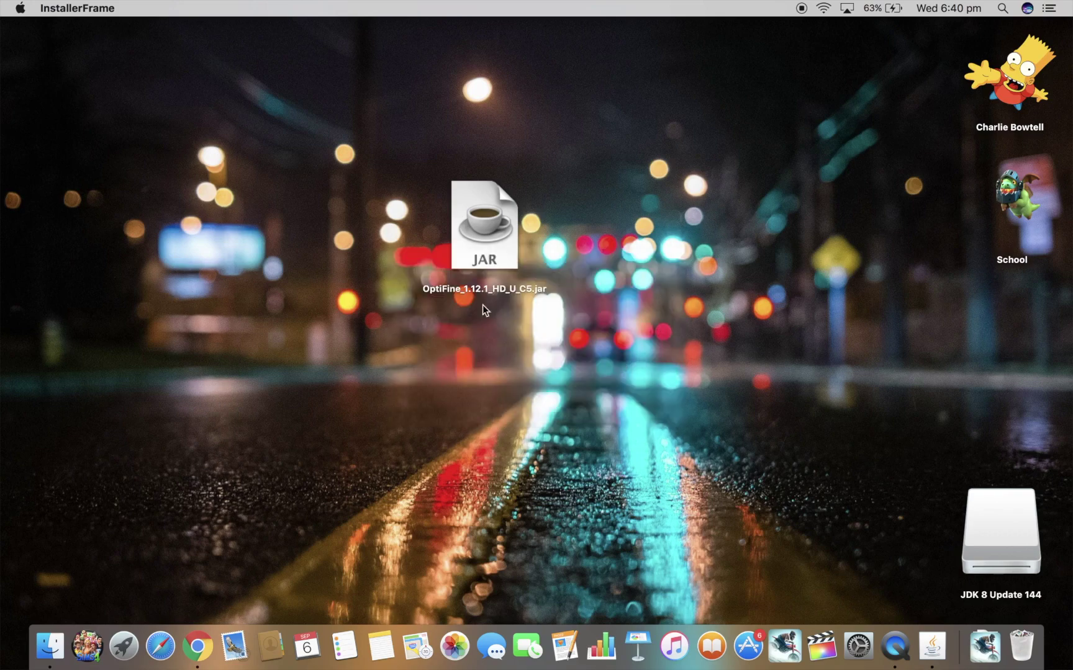
click(132, 651)
Launch Minecraft and play using the OptiFine 1.12.1 HD U C5 profile.
click(126, 507)
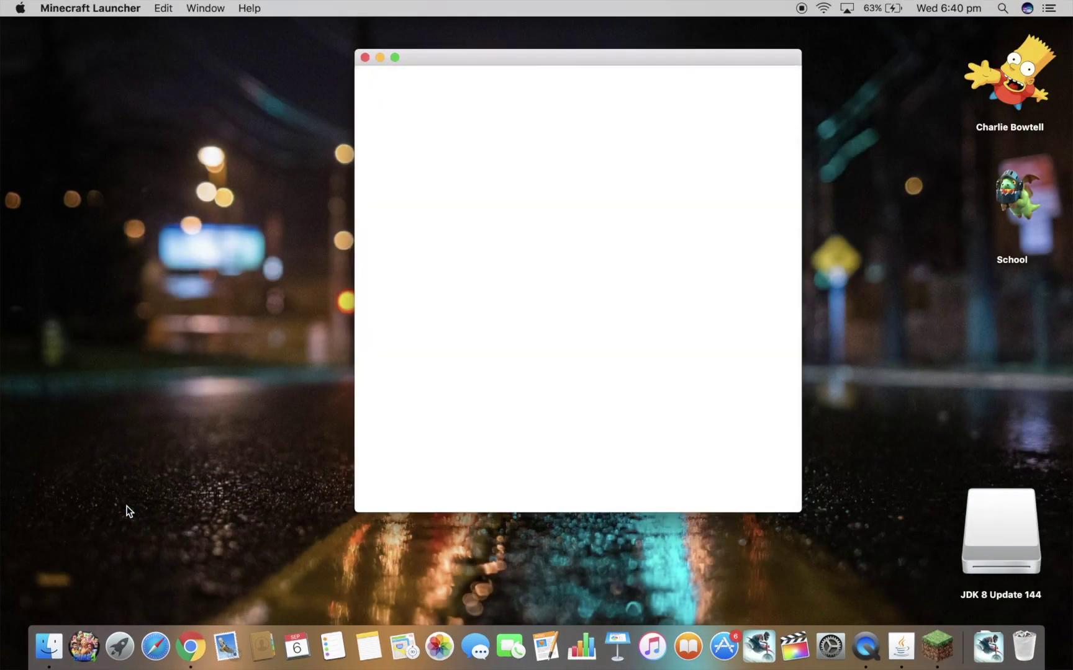
drag(630, 56, 574, 59)
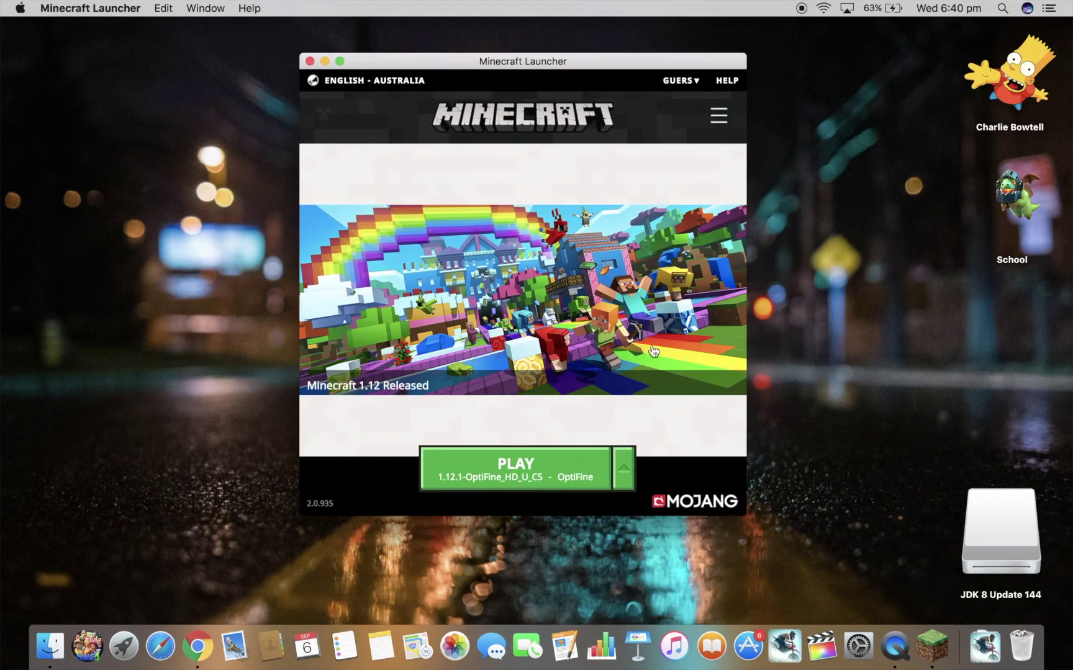
click(623, 469)
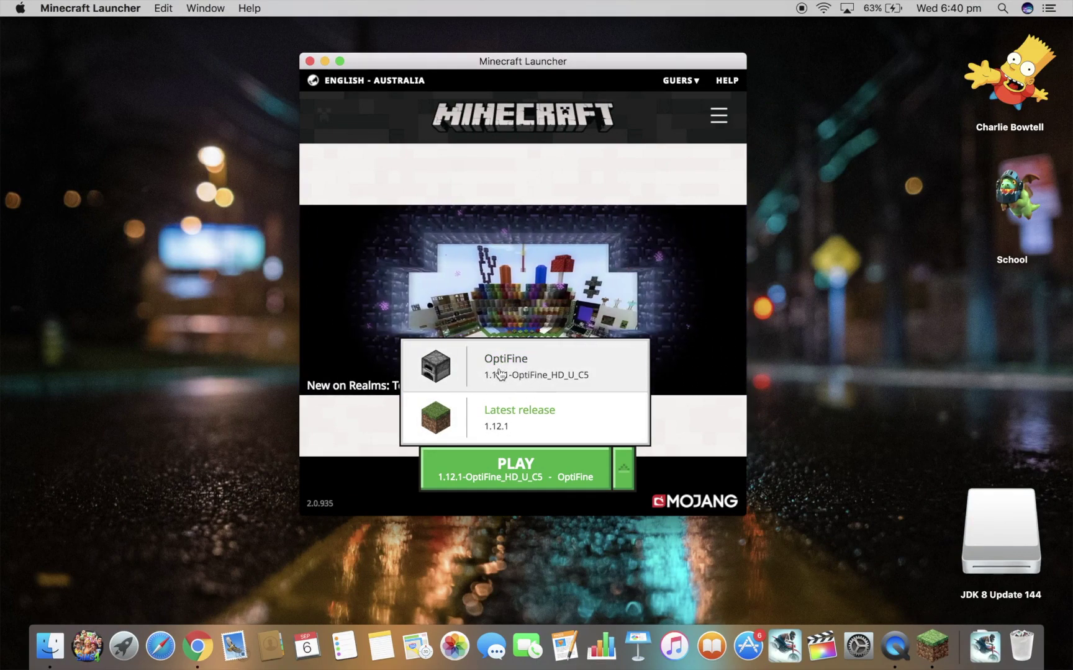
click(590, 379)
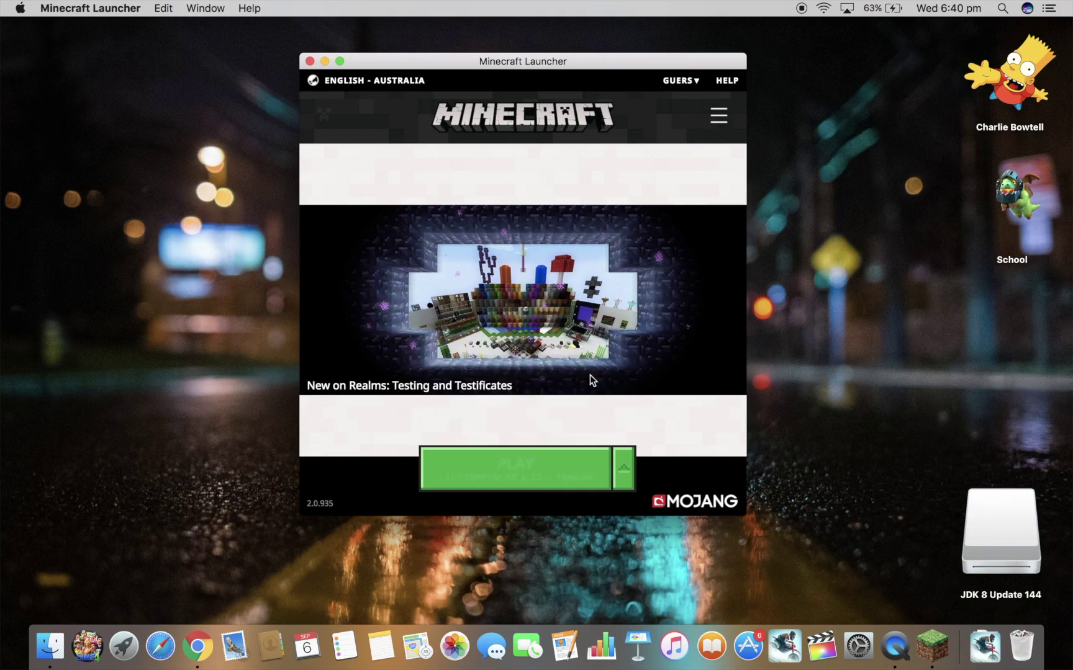
click(587, 471)
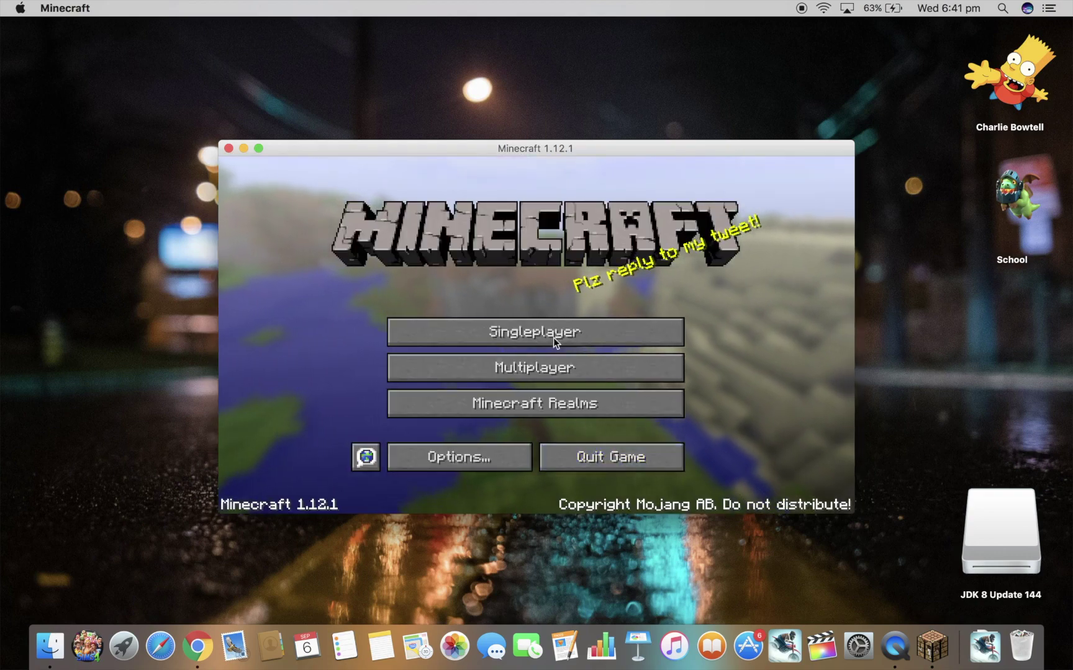
Open the Singleplayer list and play the 'lara city' creative world.
click(553, 336)
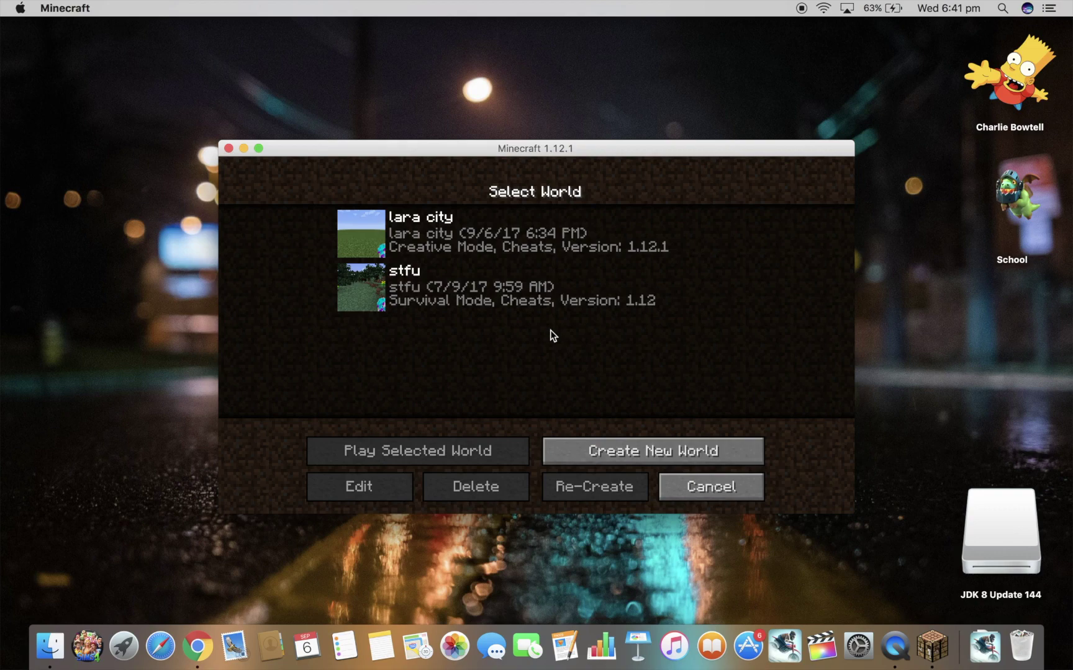
click(555, 252)
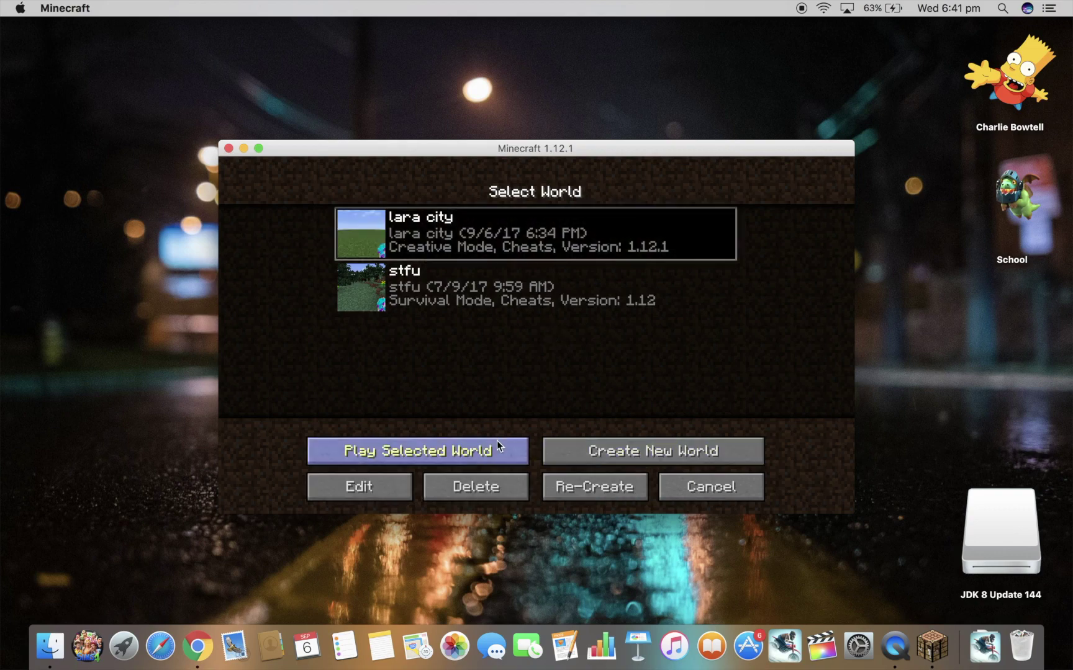
click(495, 443)
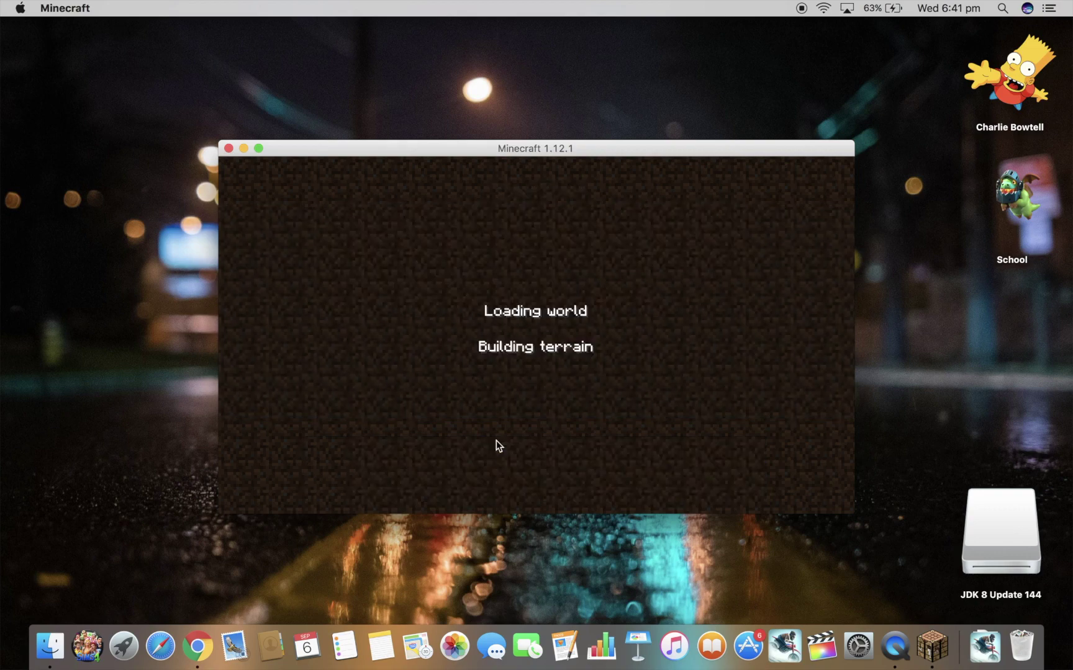